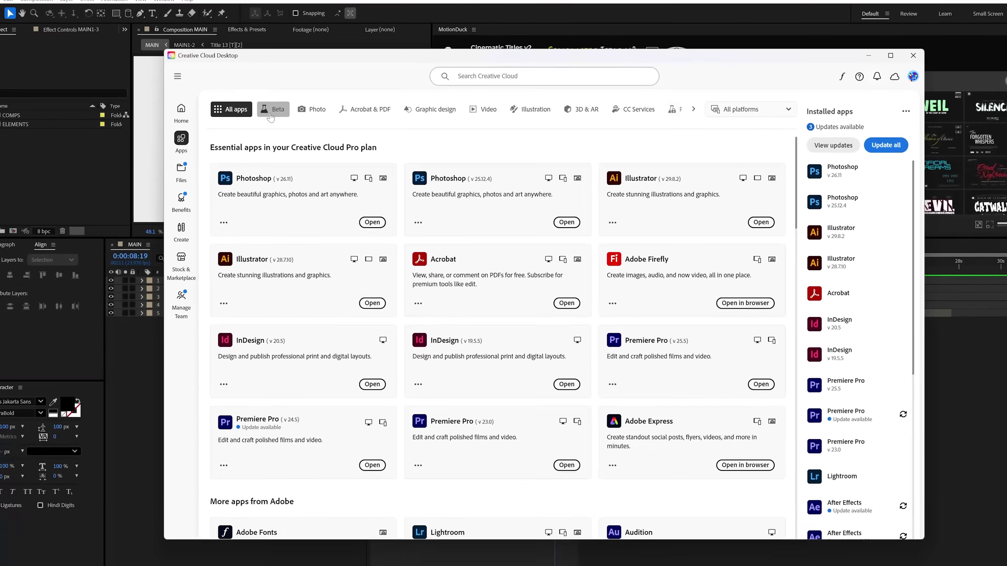
Switch the Creative Cloud Desktop Apps view to the Beta tab to list beta apps
click(271, 111)
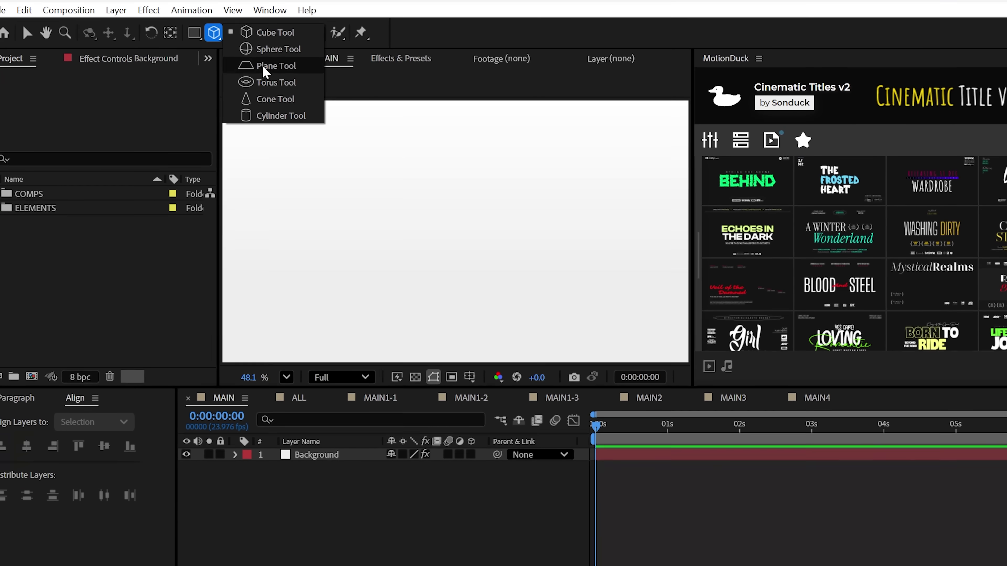
Draw a sphere and a cone mesh in MAIN and expand each layer's Mesh Options
drag(454, 258, 432, 263)
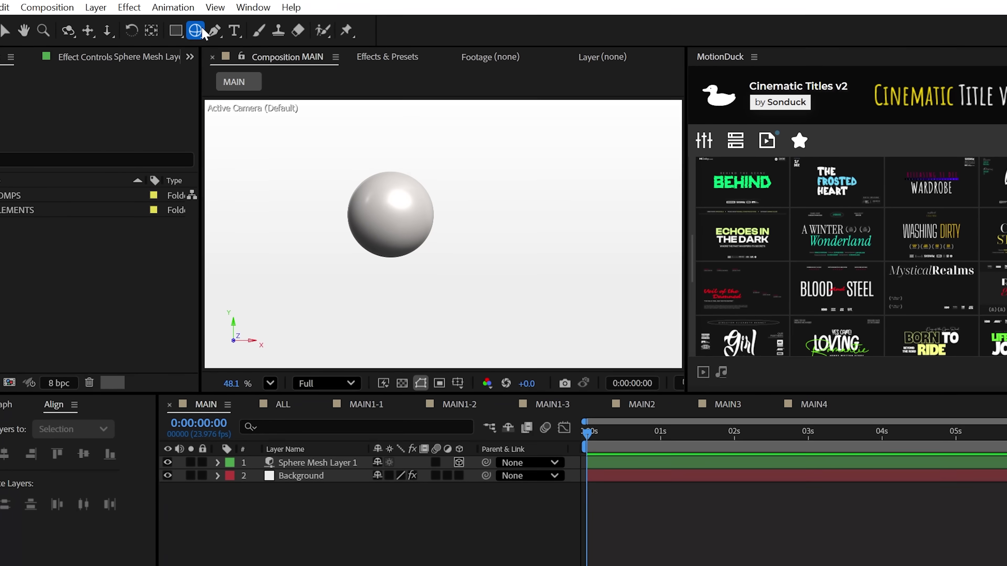
drag(523, 236, 536, 267)
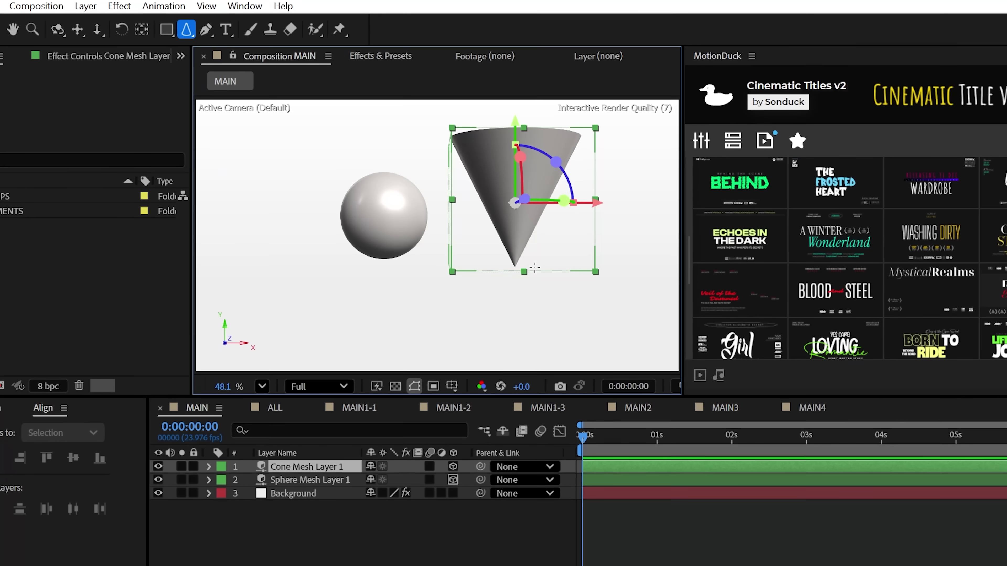
click(308, 481)
click(206, 481)
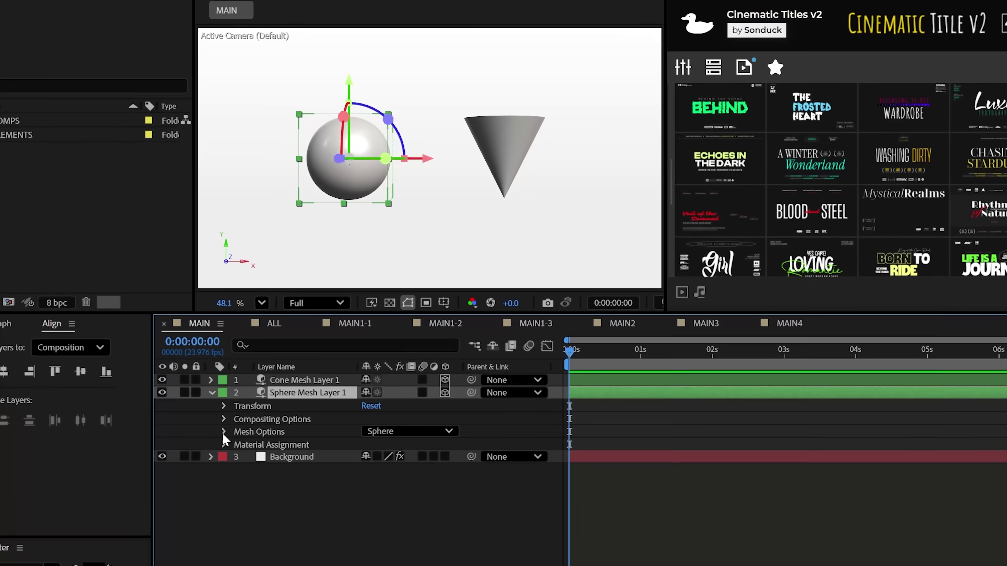
click(220, 521)
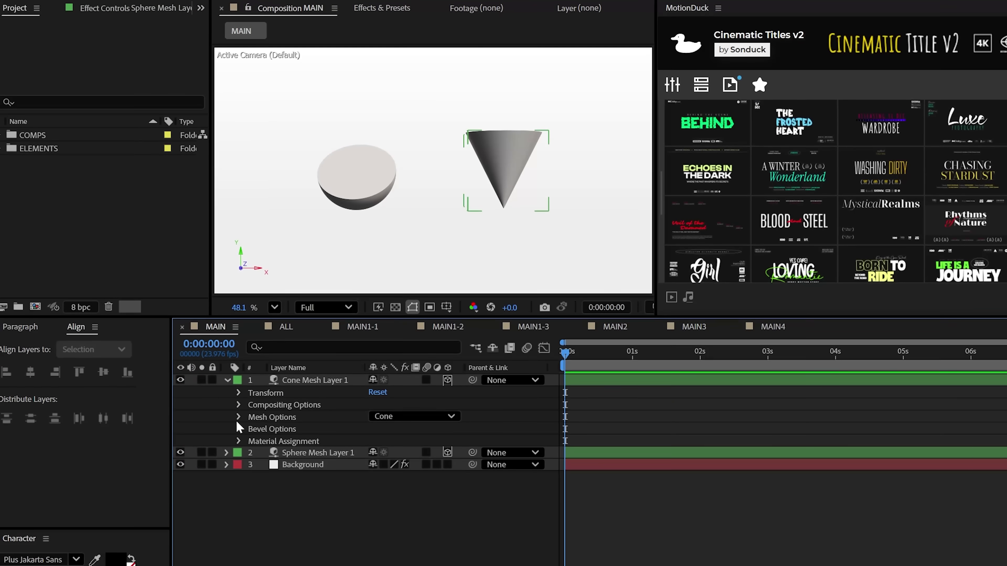
click(238, 418)
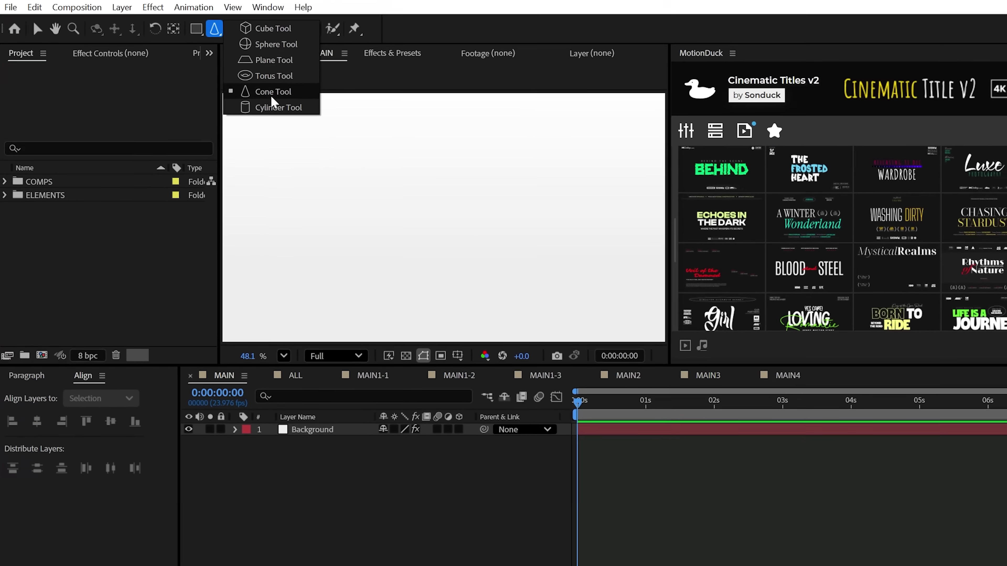
Draw a cylinder mesh in MAIN and inspect its Bevel options
click(278, 107)
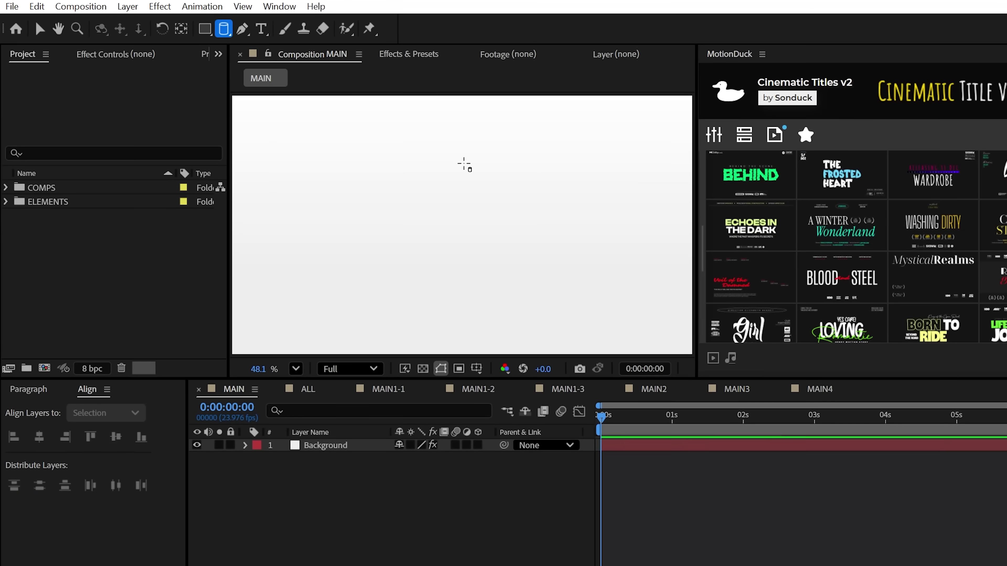
click(447, 159)
click(236, 429)
click(249, 478)
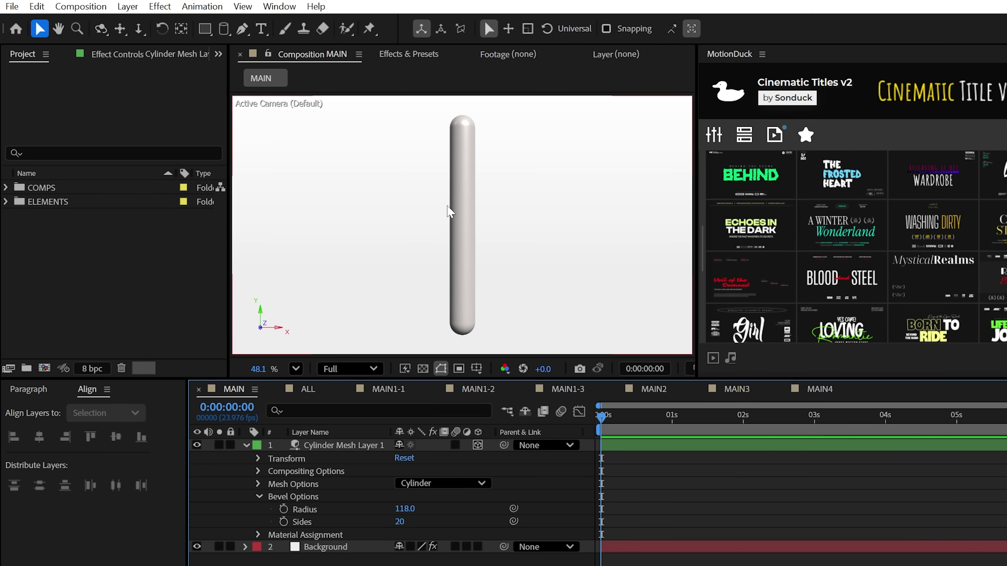
click(259, 496)
Keyframe the cylinder's X Rotation from 0x+0.0° at 0s to 1x+38.0° at 8s, then preview
click(258, 459)
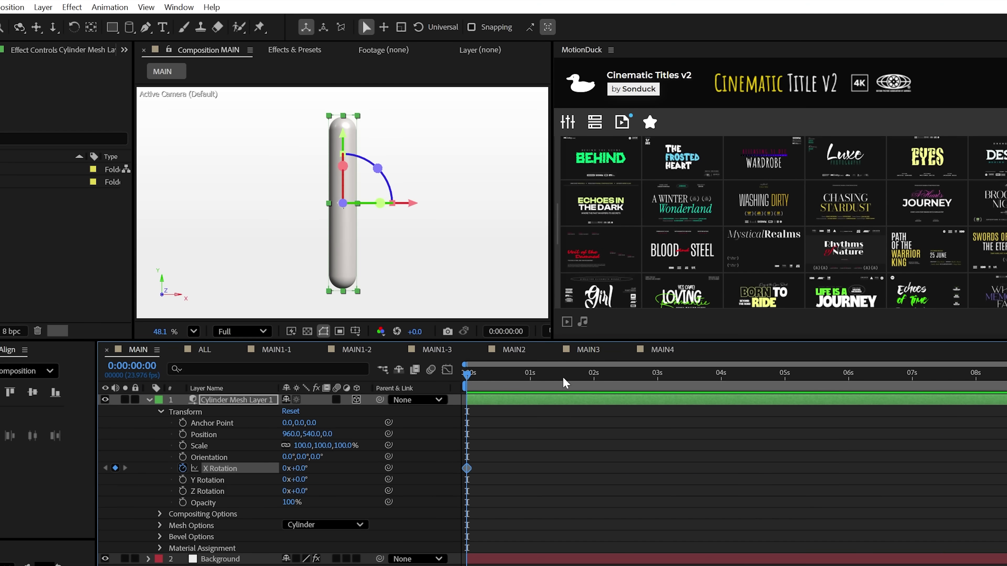
drag(295, 469, 384, 462)
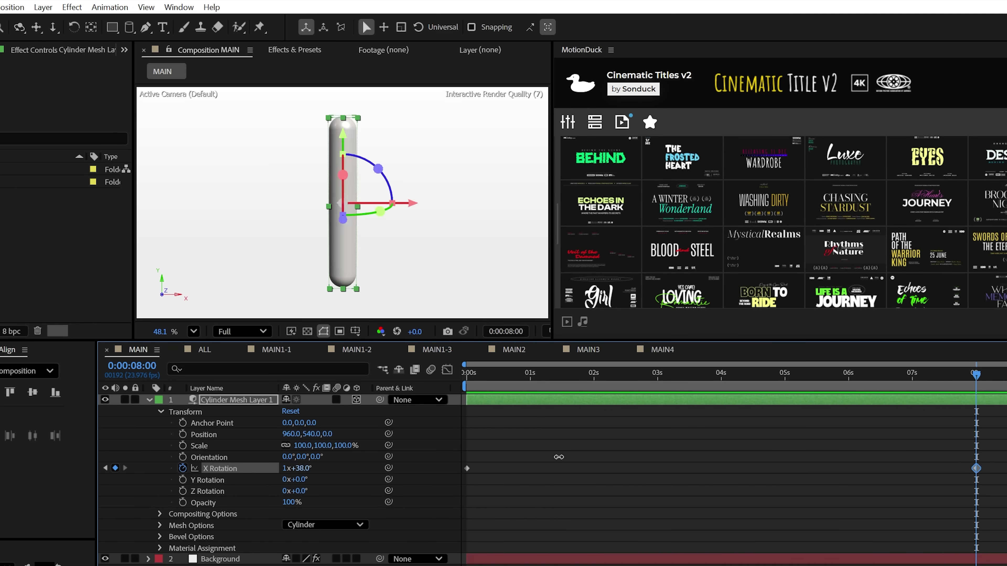
click(323, 173)
key(space)
Duplicate the cylinder layer repeatedly with Ctrl+D, offsetting the copies, to reach 24 layers
click(359, 251)
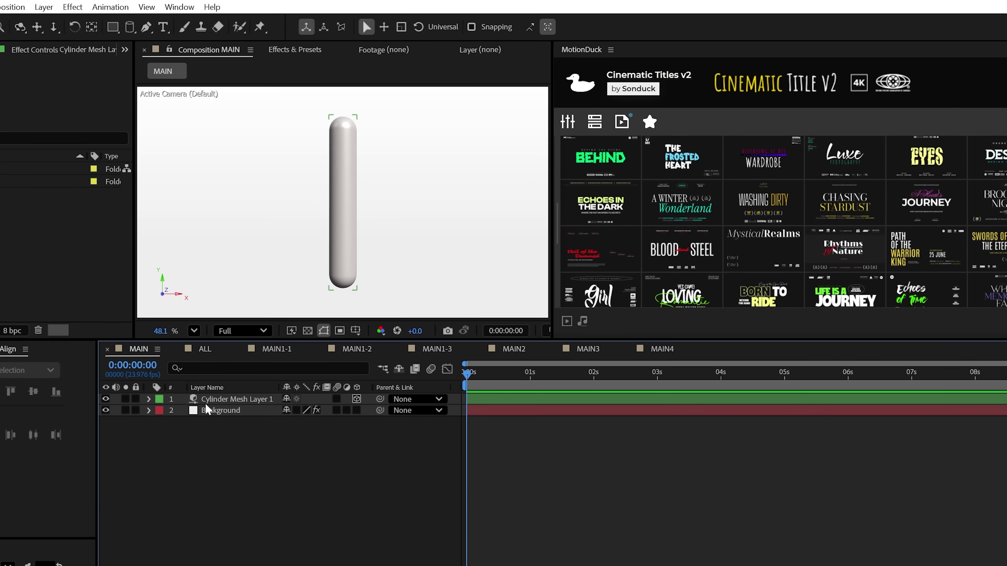
key(ctrl+d)
key(p)
drag(291, 411, 383, 408)
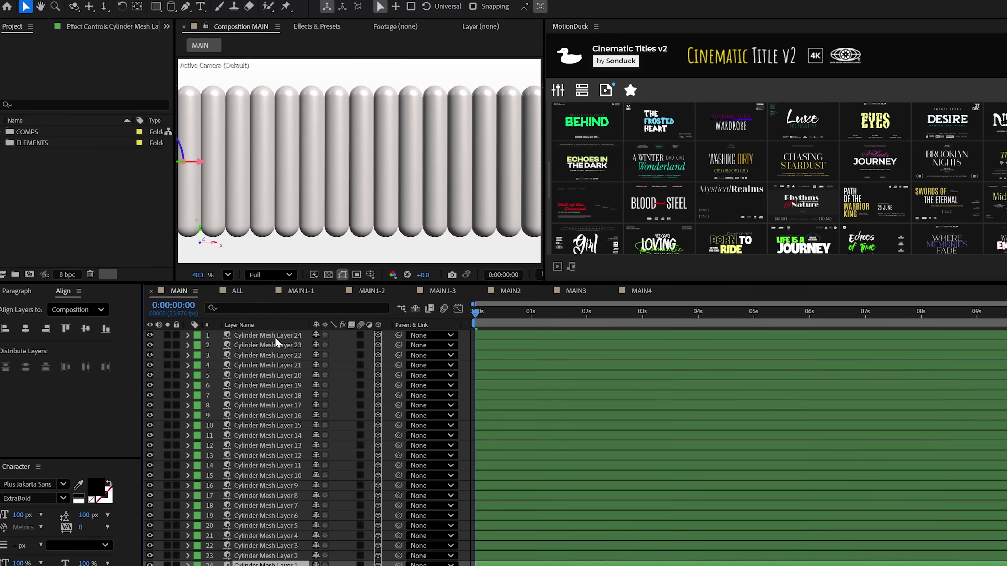
Stagger all 24 cylinder layers' start times slightly and preview the twisting wave
key(ctrl+a)
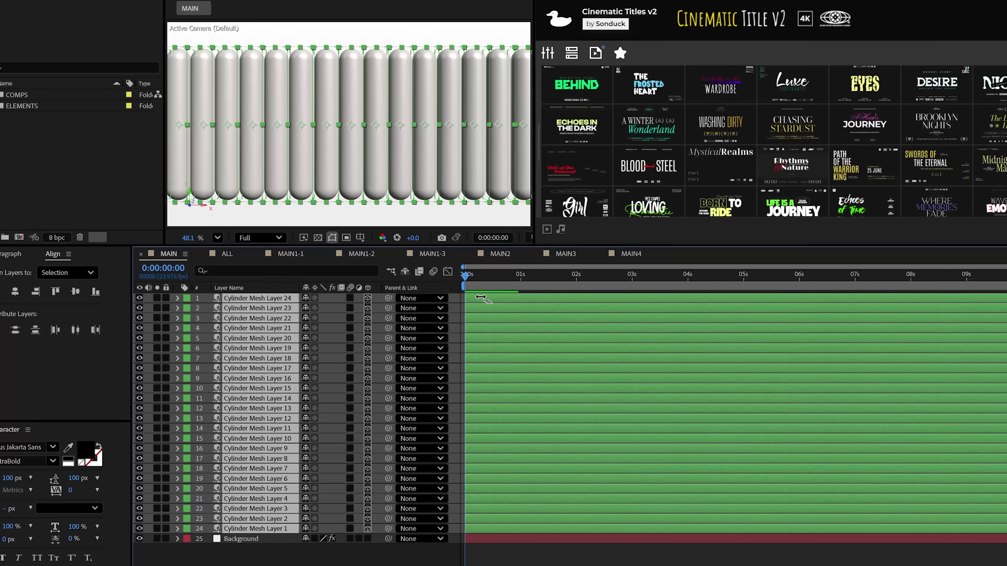
drag(481, 298, 517, 300)
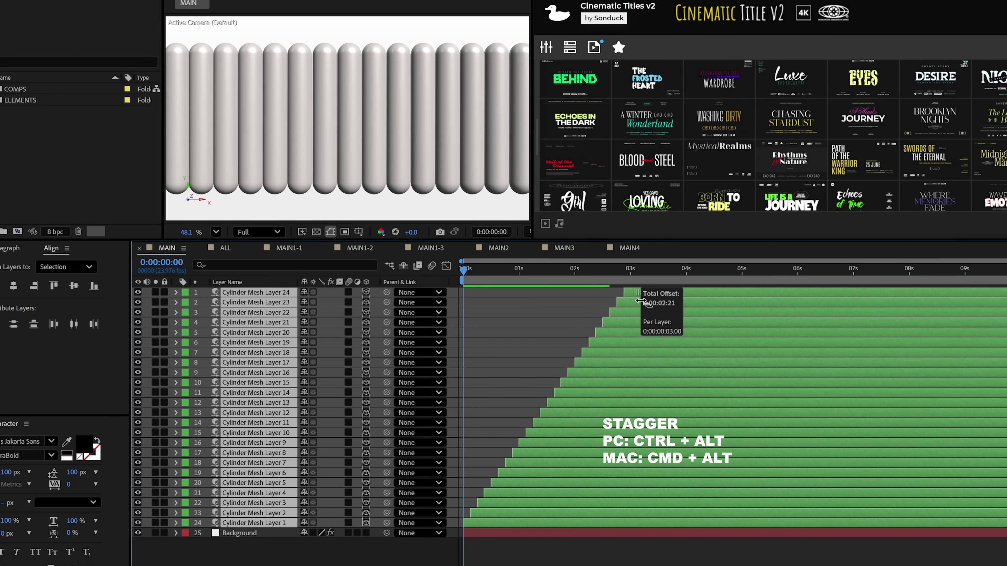
drag(658, 301, 528, 302)
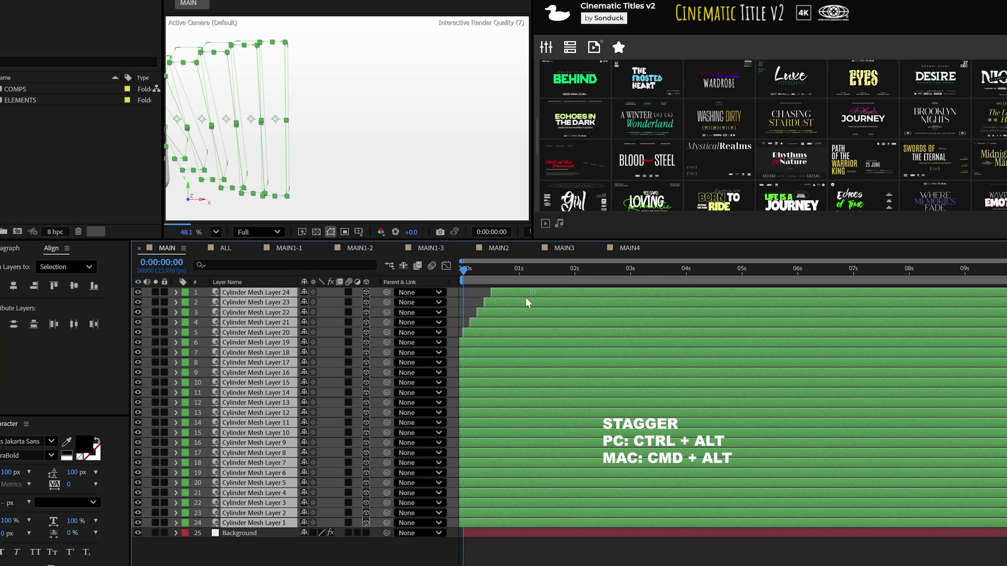
key(ctrl+shift+a)
key(space)
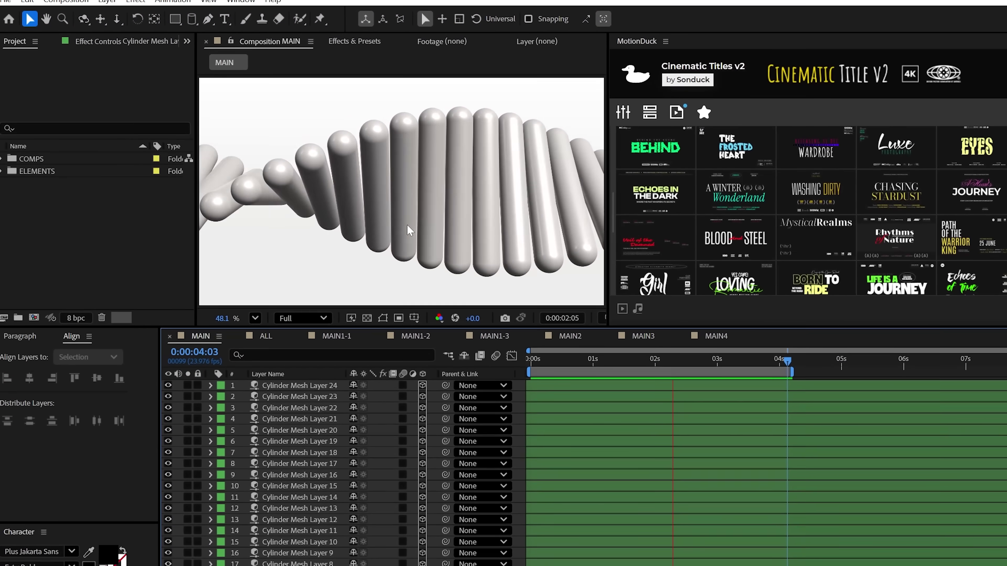
Add a new light of type Environment through Layer > New > Light
click(106, 1)
mouse_move(138, 23)
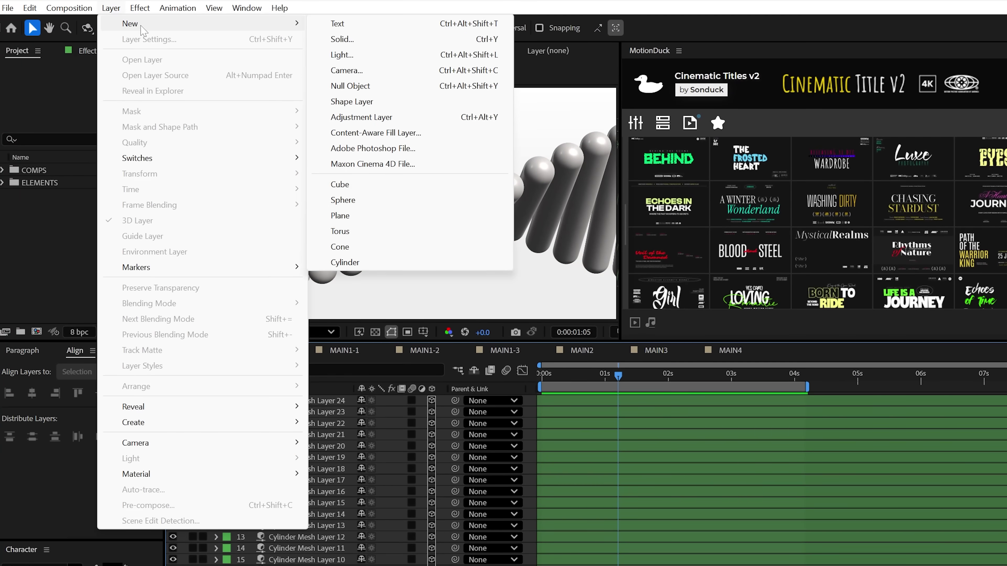
click(352, 55)
click(356, 184)
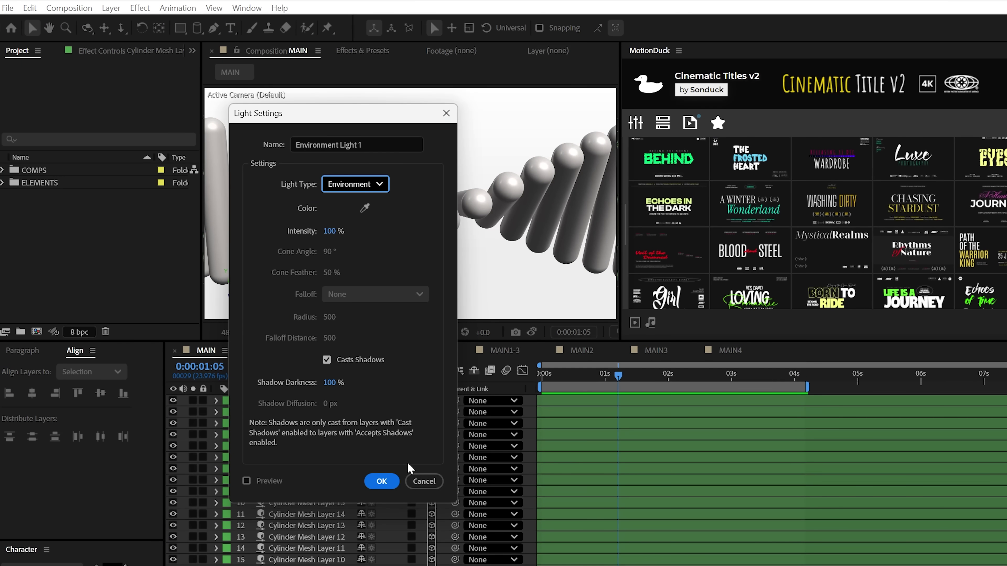
click(381, 481)
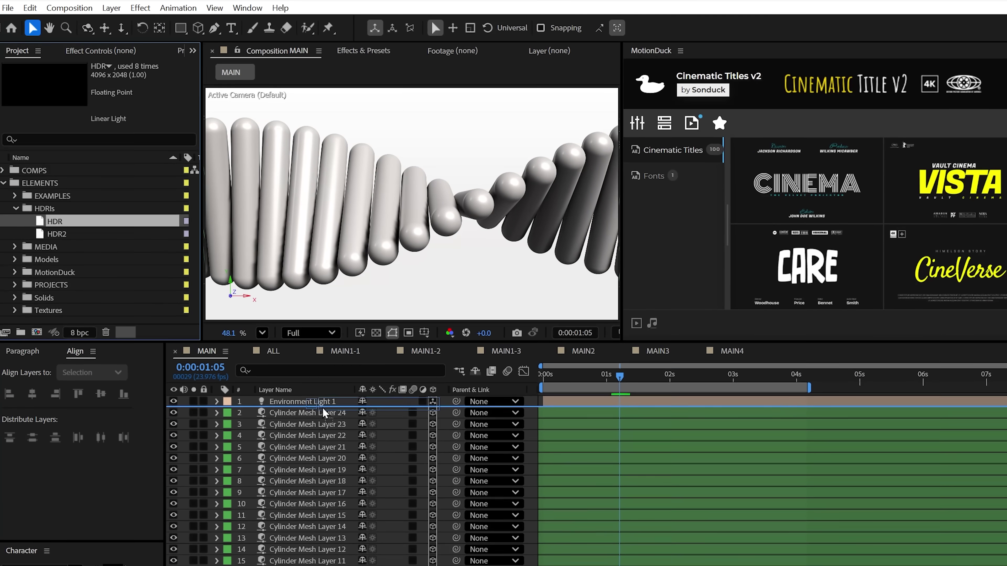
Add the HDR footage to the timeline and set Environment Light 1's Source to HDR
drag(56, 222, 301, 405)
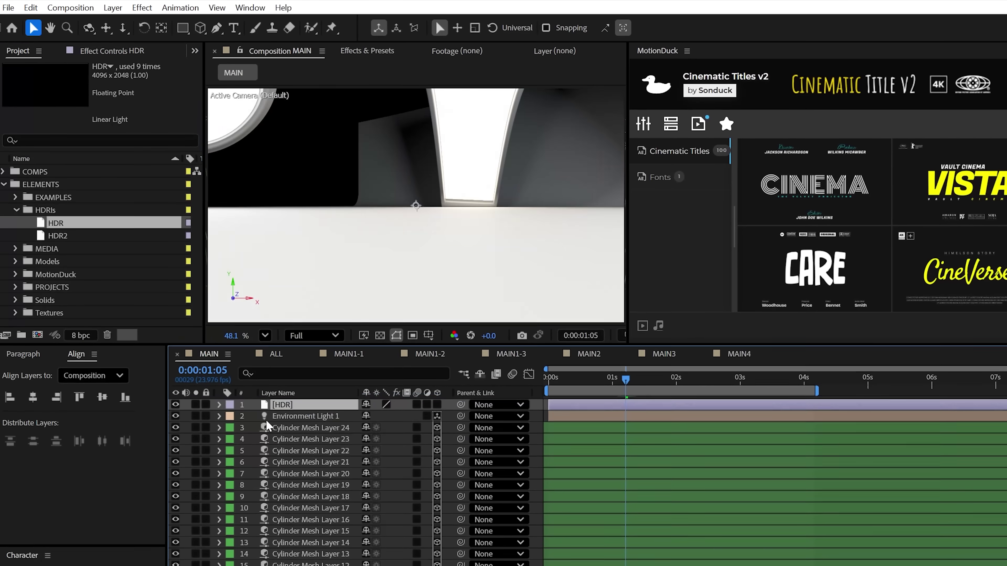
click(219, 416)
click(231, 440)
click(406, 451)
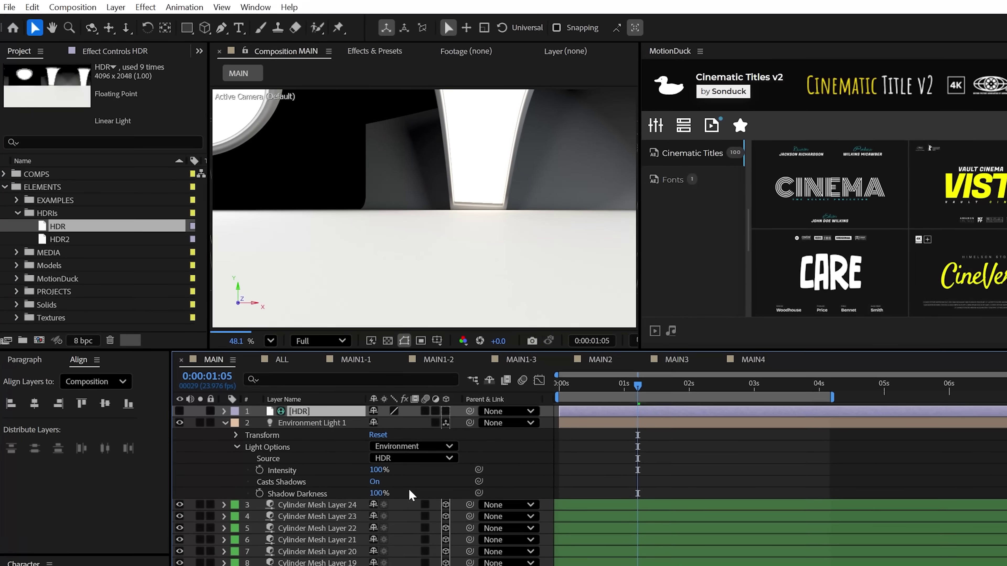
click(227, 425)
Draw a plane mesh below the light layer, rotate it 90° on X, and lower it to 1185.2,957.7,0.0
click(206, 27)
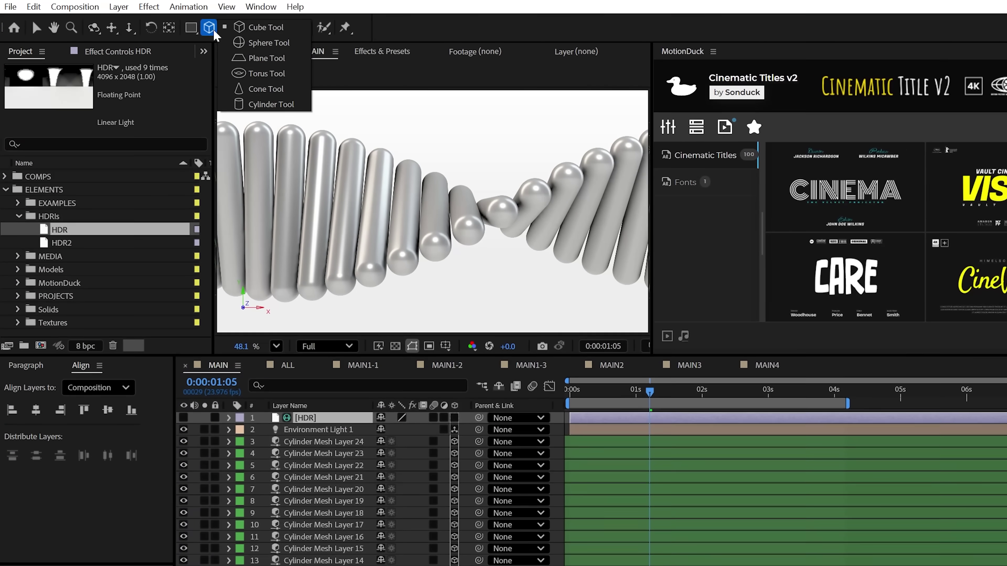
click(268, 58)
scroll(372, 265, down, 2)
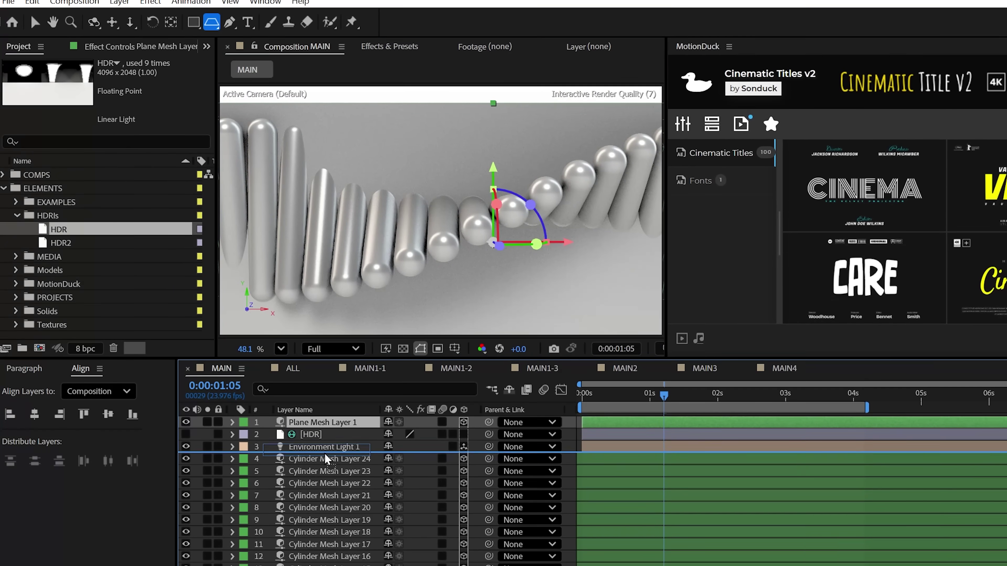
drag(325, 459, 326, 459)
key(r)
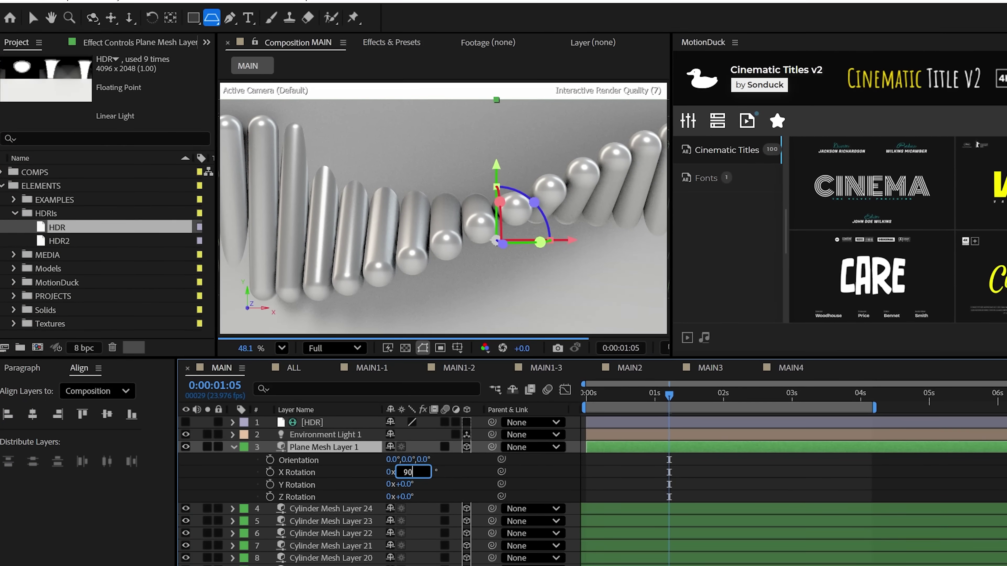
key(p)
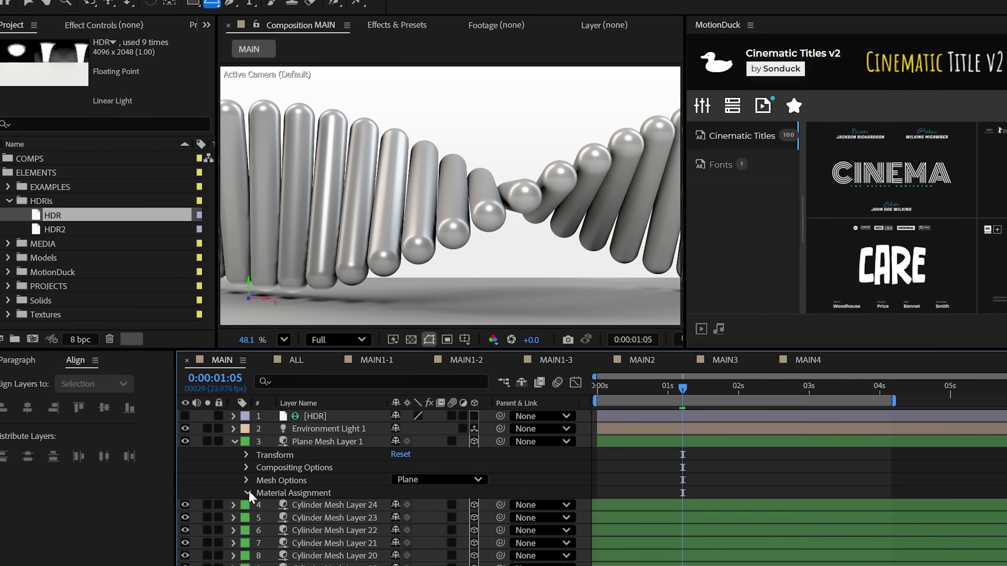
Set the plane material's Base Color to white (FFFFFF)
click(246, 499)
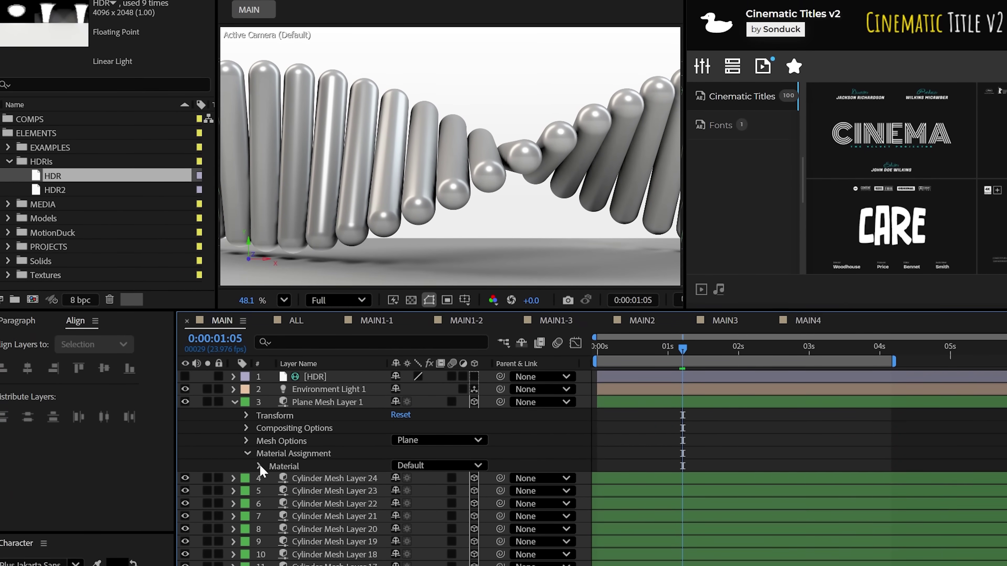
click(260, 513)
click(399, 439)
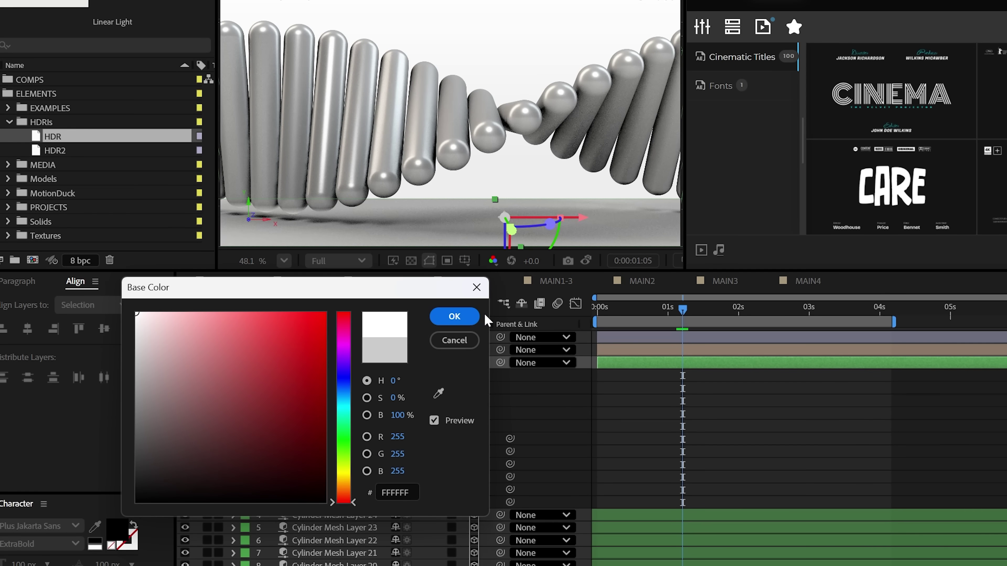
click(475, 317)
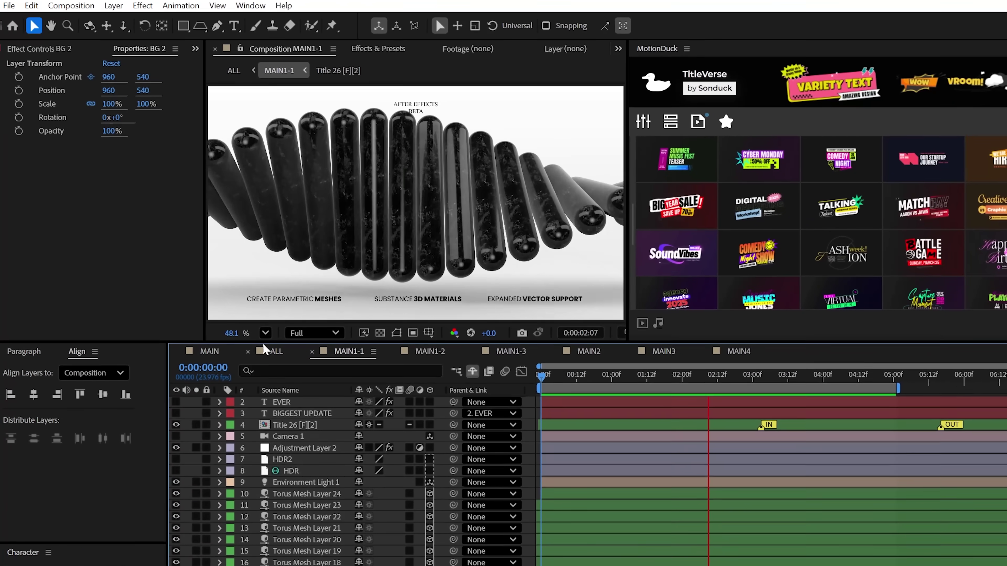
In MAIN, assign marblesubstance001.sbsar as Cylinder Mesh Layer 24's material
click(214, 351)
click(229, 469)
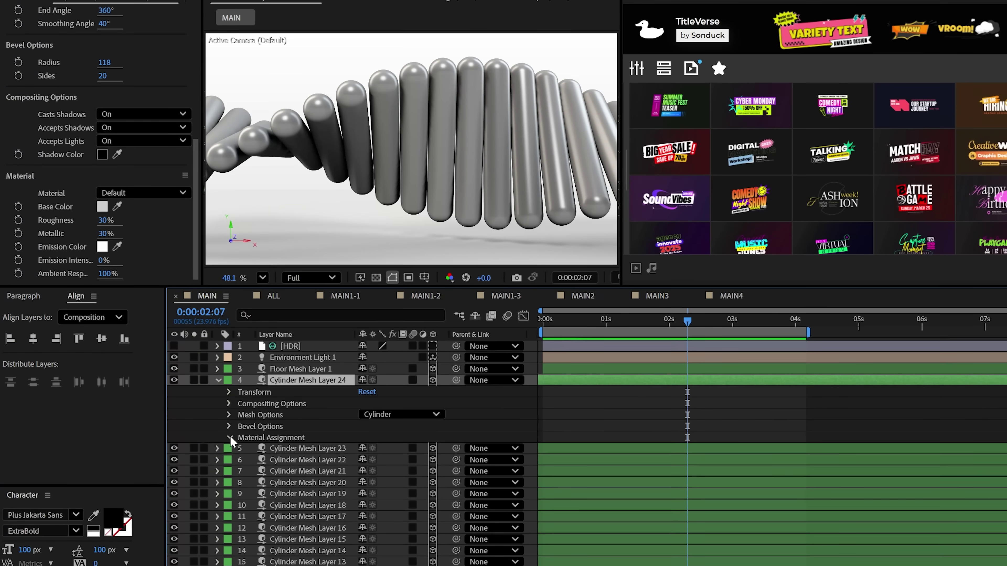
click(401, 482)
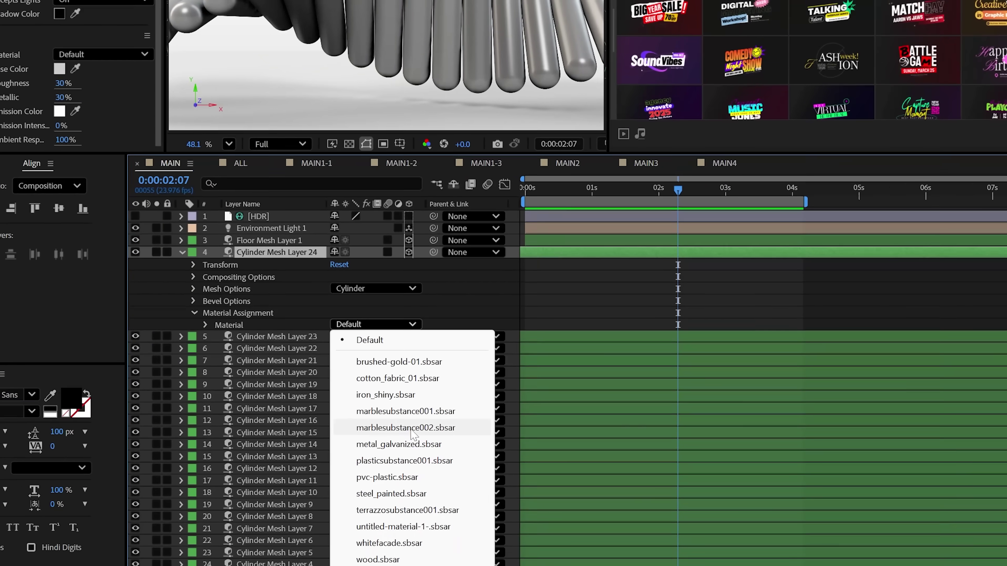
click(434, 478)
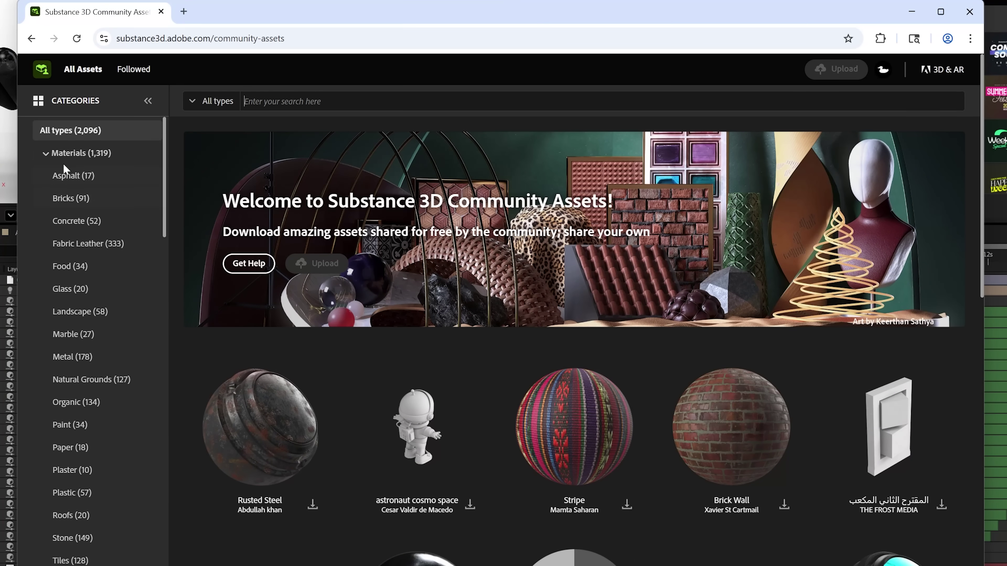
Filter Substance 3D Community Assets to Materials > Marble and browse the results
click(90, 160)
middle_click(181, 258)
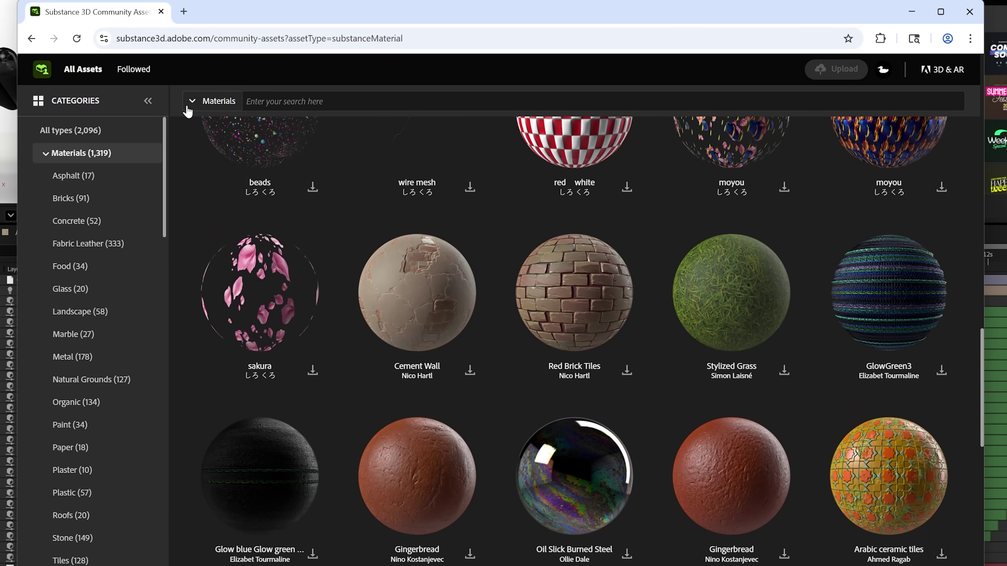
click(212, 101)
mouse_move(213, 149)
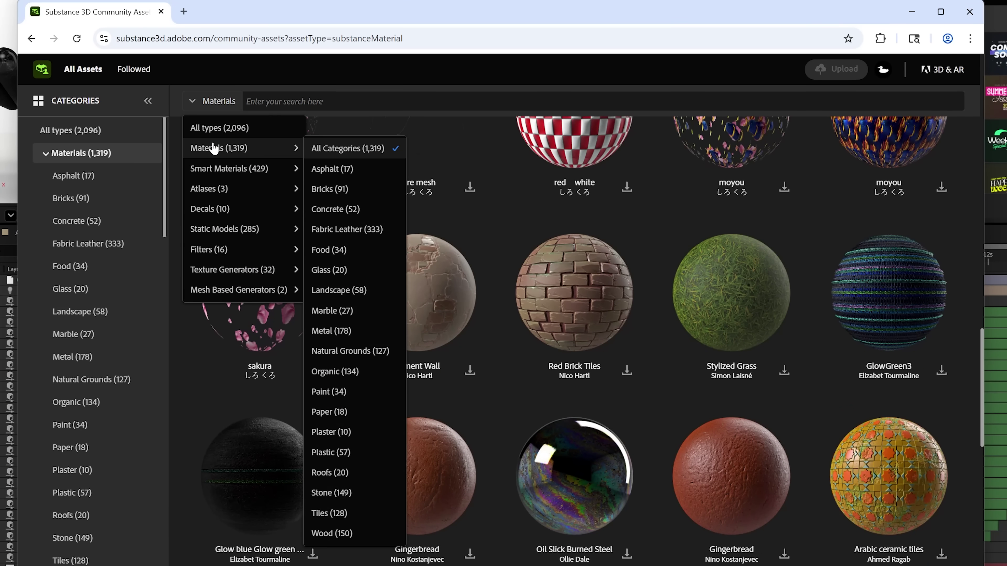
click(326, 310)
scroll(275, 281, up, 5)
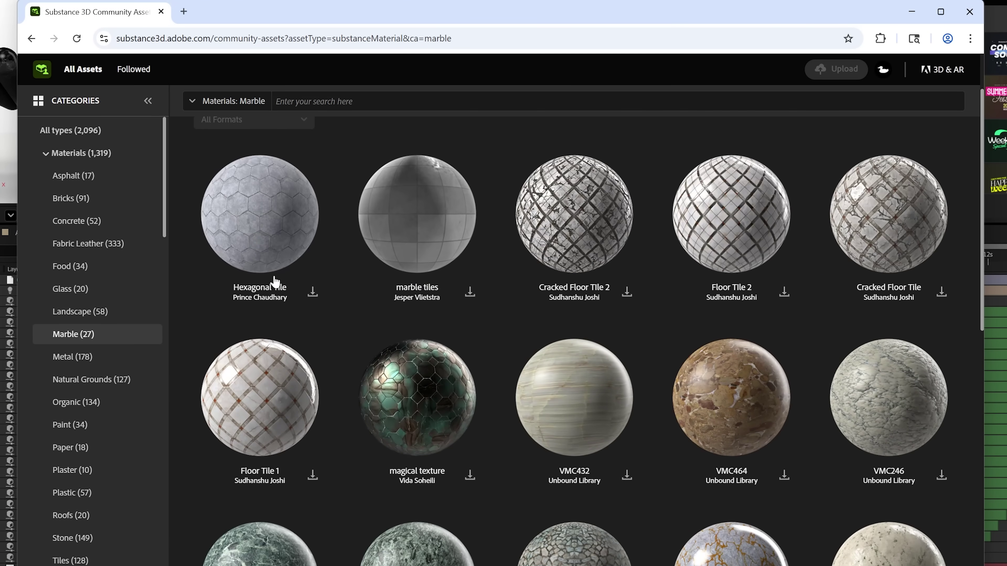
scroll(274, 281, down, 10)
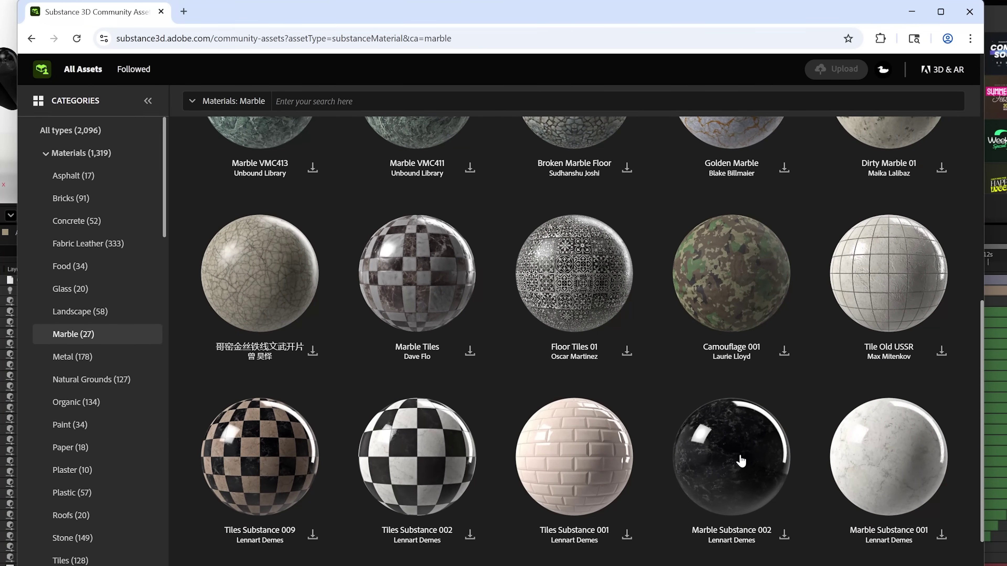
Open a marble material's page, then select Sphere Mesh Layers 1–8 and show the Properties panel
click(741, 461)
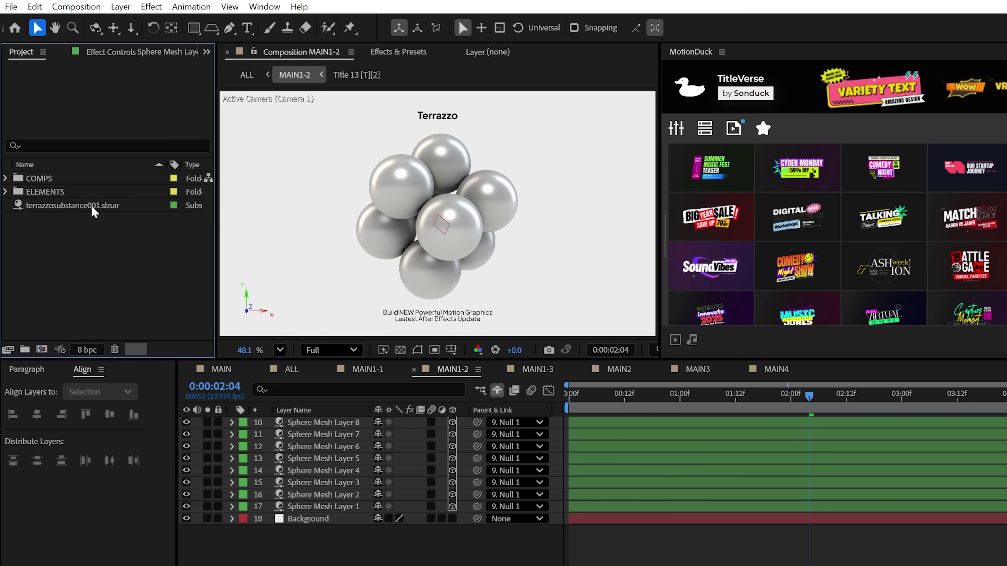
click(325, 424)
shift+click(325, 508)
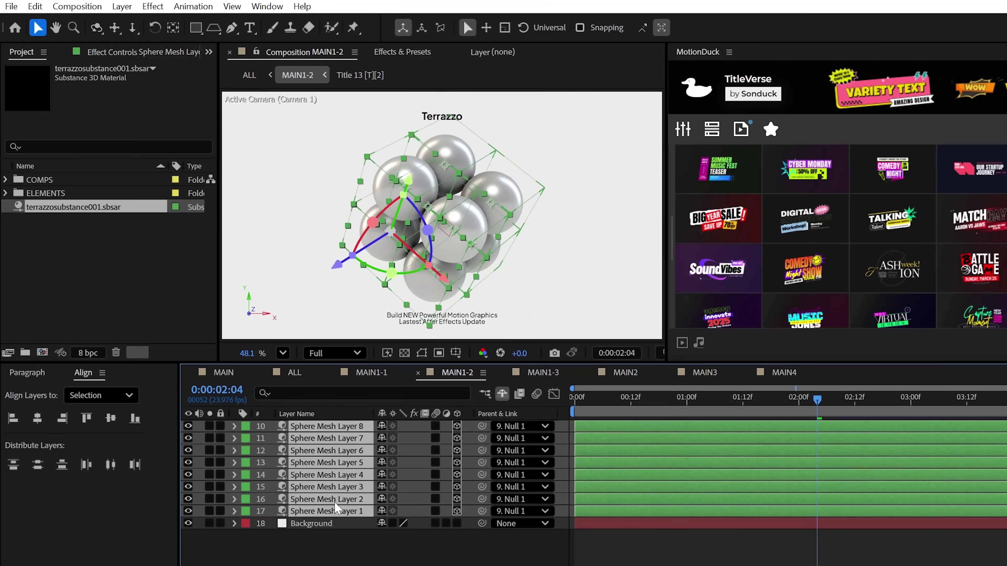
click(207, 52)
click(226, 106)
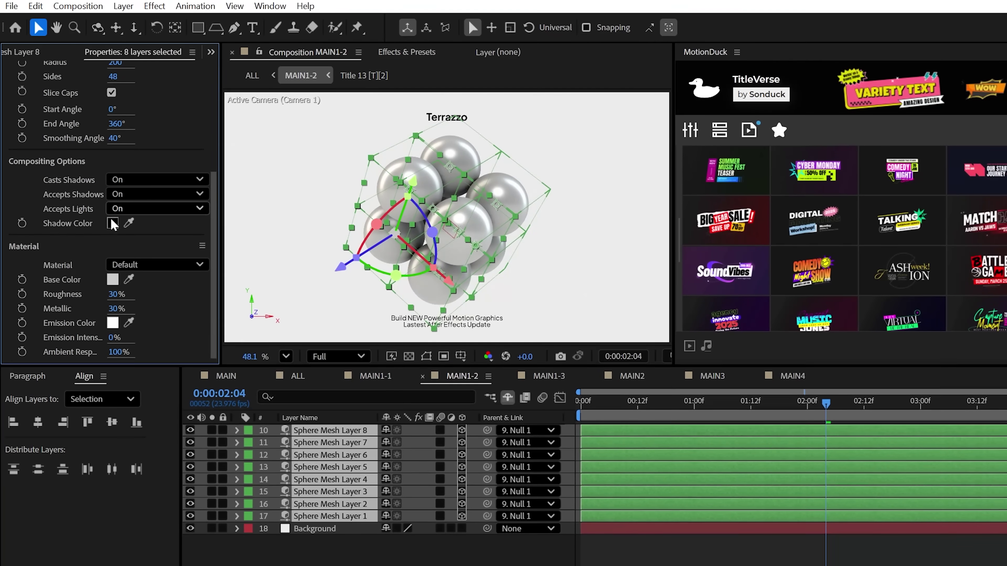
Set the eight spheres' Material to terrazzosubstance001.sbsar and deselect them
click(145, 265)
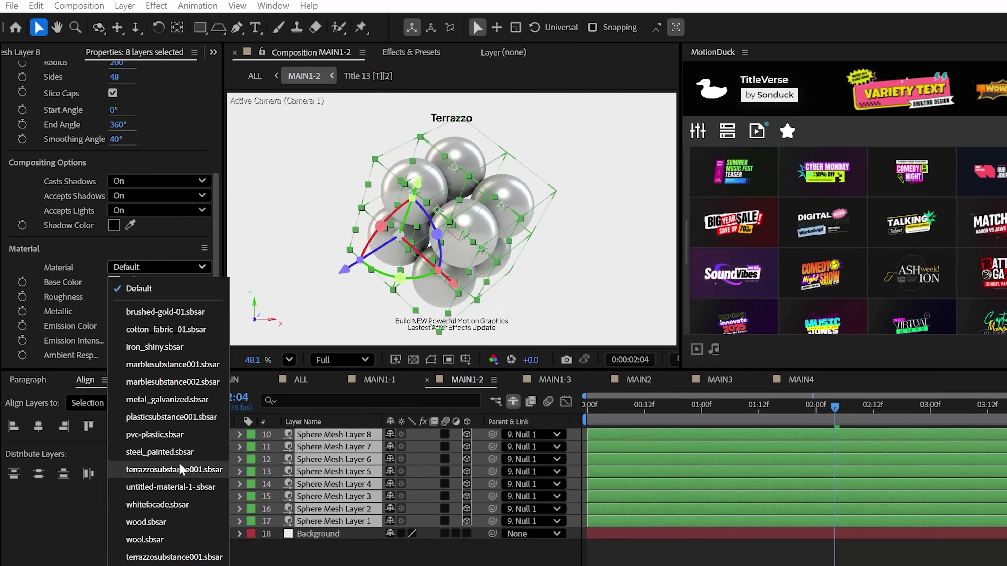
click(172, 559)
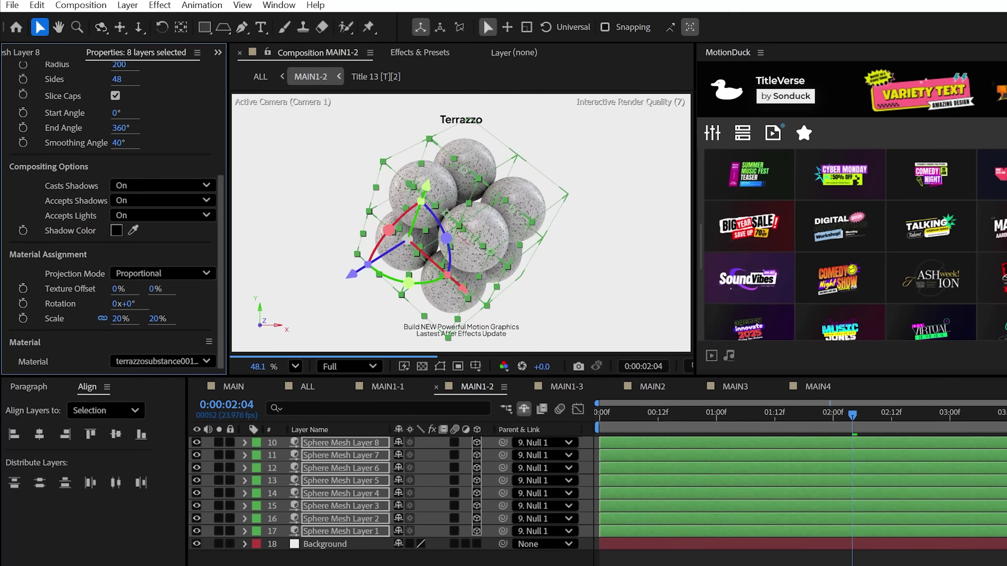
key(ctrl+shift+a)
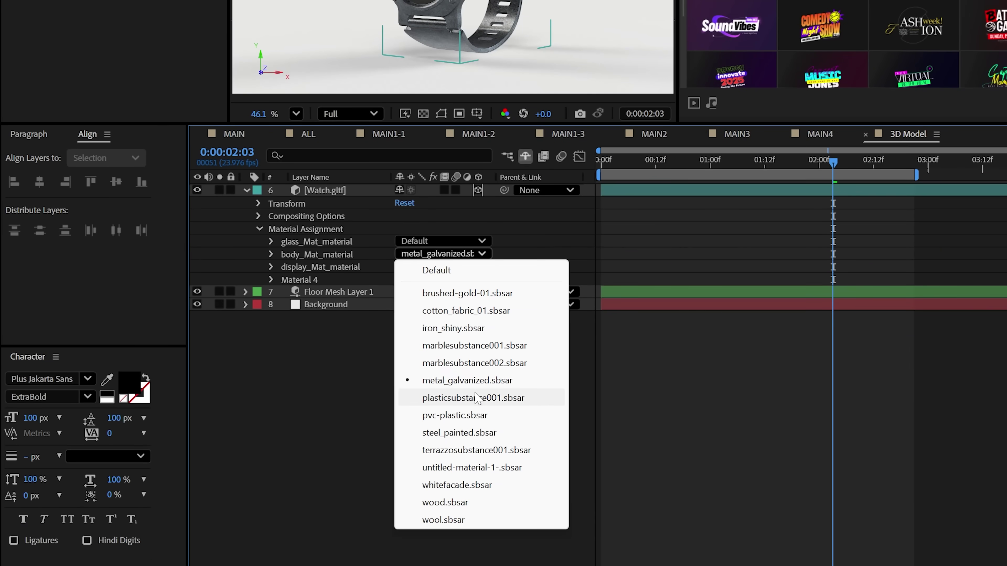
Assign plasticsubstance001.sbsar to the Watch.gltf layer's body_Mat_material slot
click(478, 398)
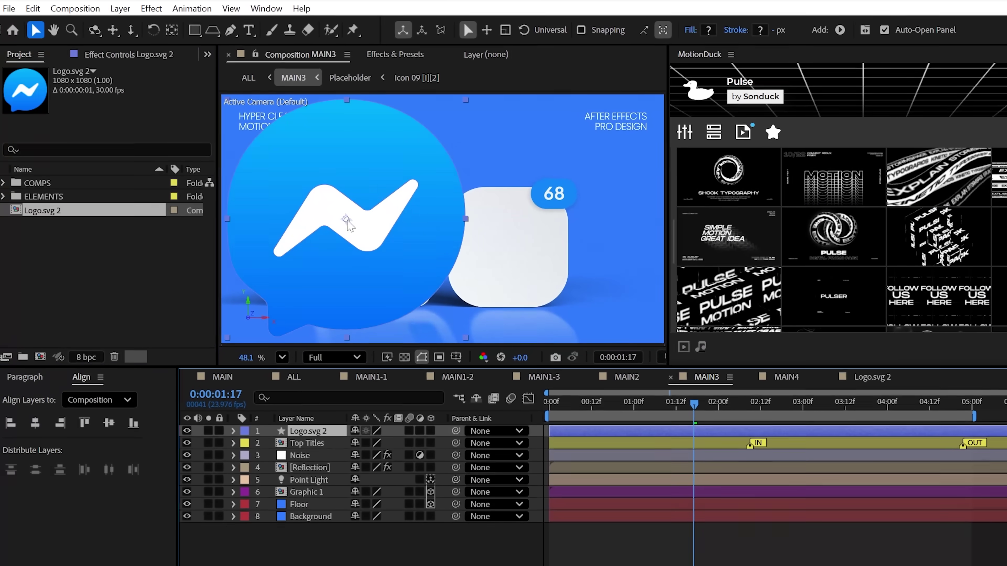
Scale Logo.ai to 32%, convert it to Logo Outlines shapes, and open the Gradient Fill editor
key(s)
drag(393, 455, 367, 466)
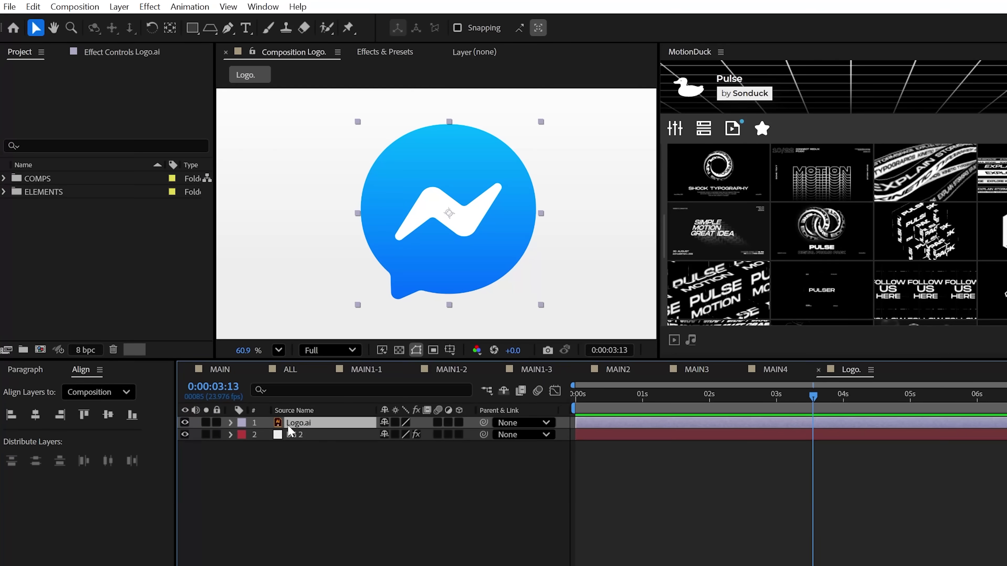
right_click(288, 430)
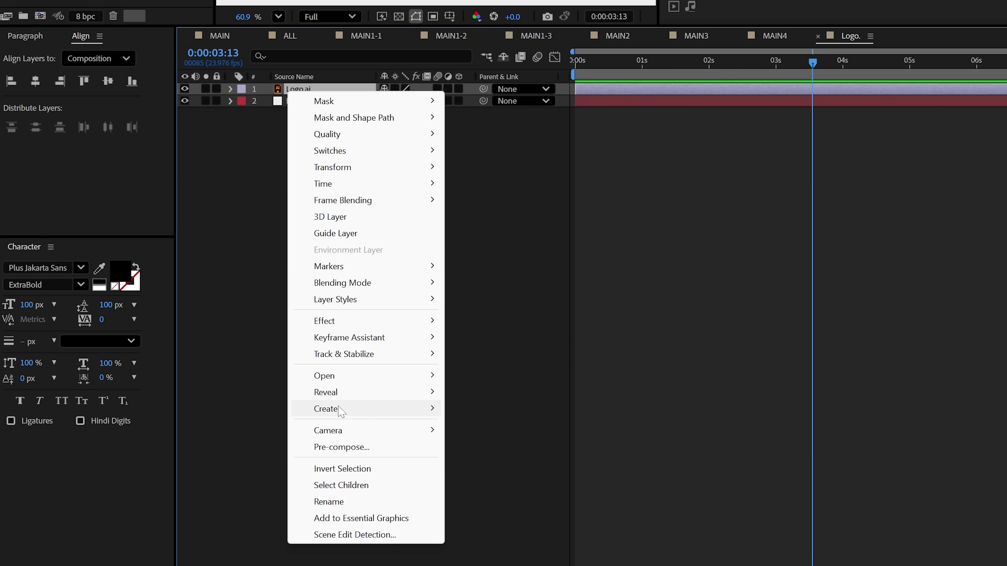
mouse_move(340, 411)
click(533, 459)
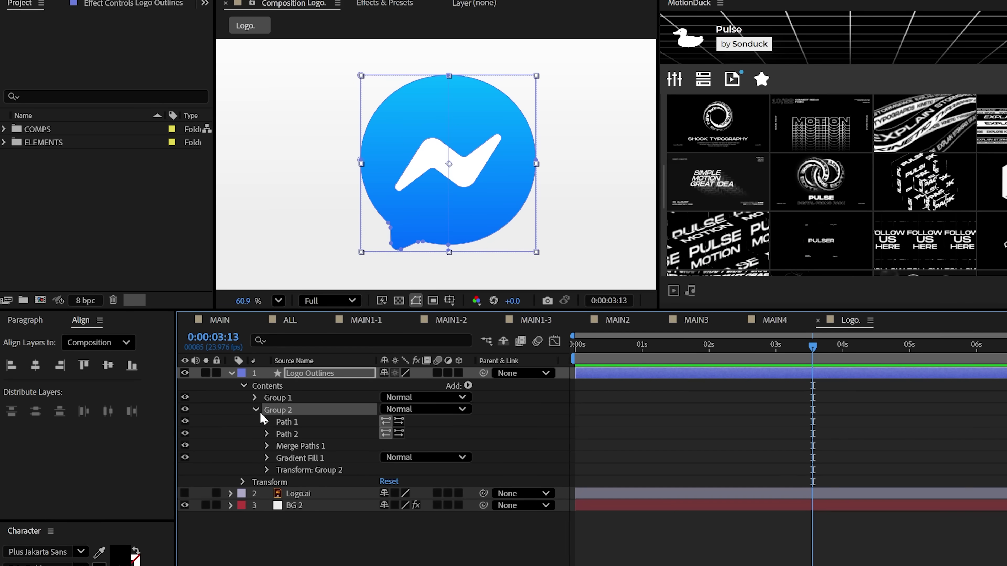
click(267, 174)
click(405, 541)
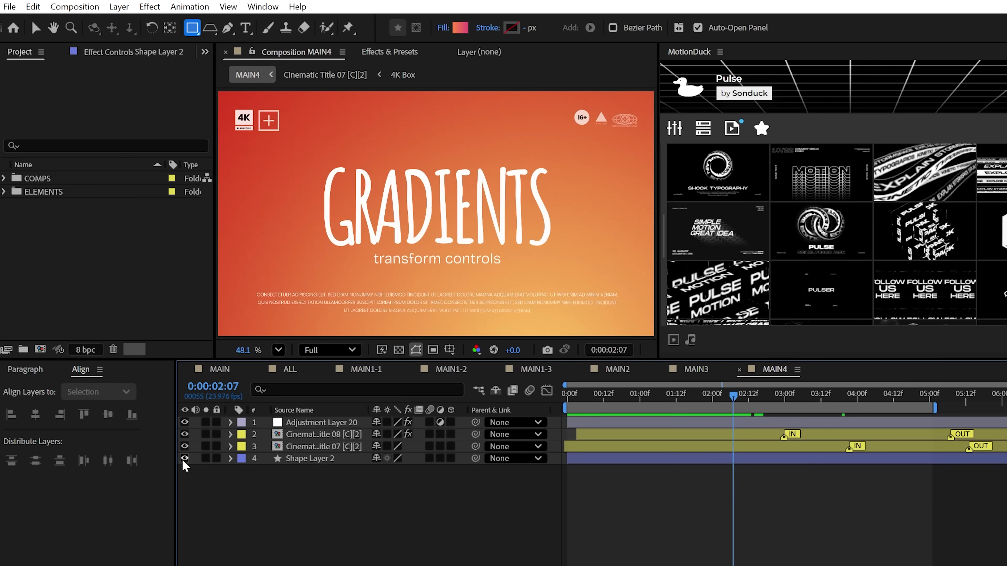
Hide Shape Layer 2, draw a full-comp rectangle, and expand Rectangle 1 and Gradient Fill 1
click(184, 458)
drag(234, 112, 563, 298)
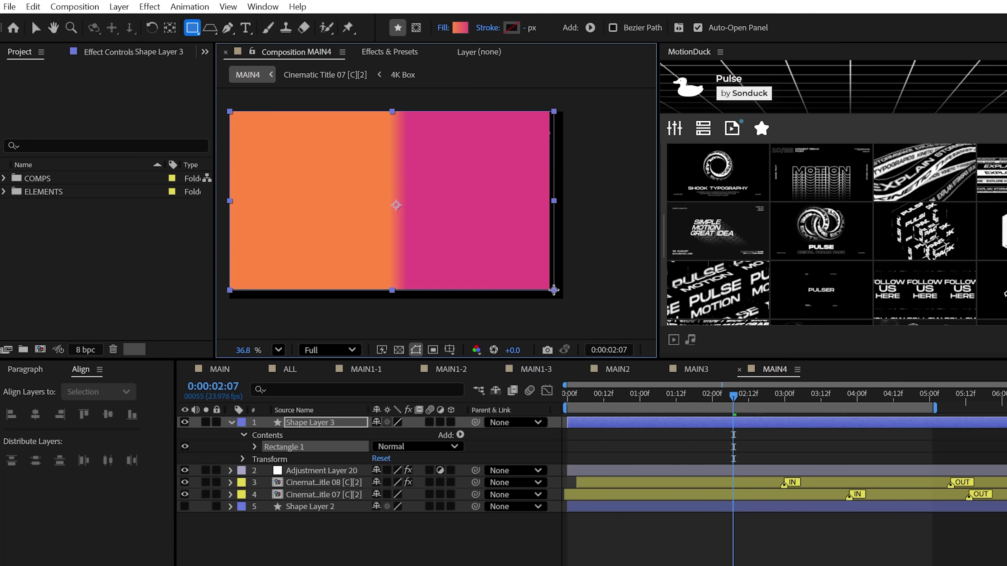
scroll(396, 210, up, 2)
click(255, 448)
click(267, 483)
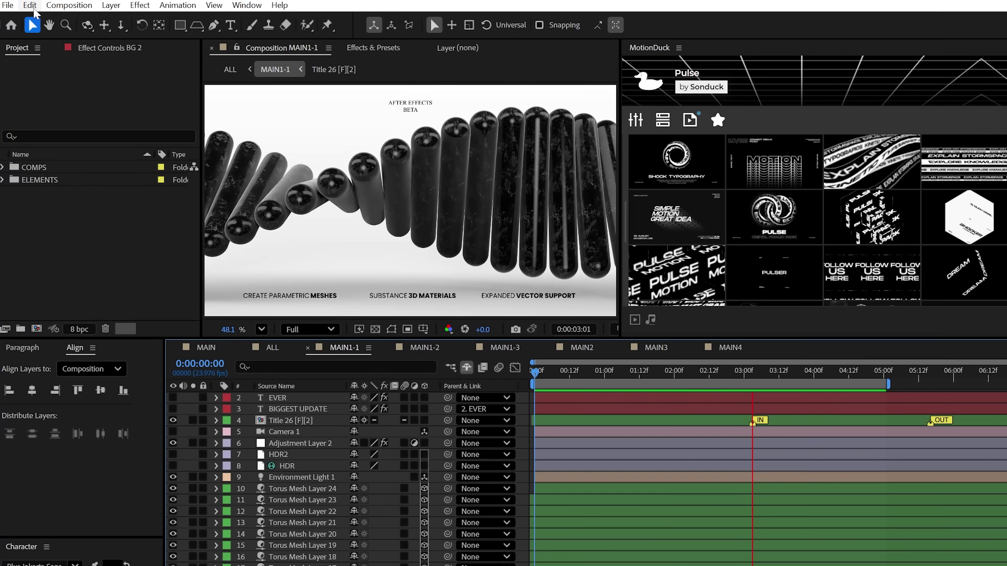
Turn on Enable Compressed Frames (Lossless) in the Media & Disk Cache preferences
click(27, 0)
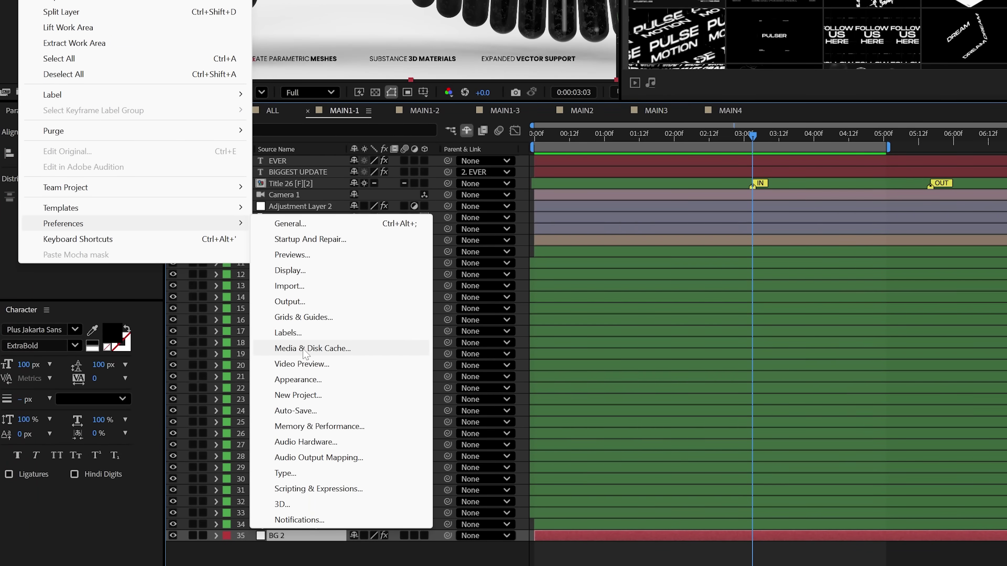
click(304, 481)
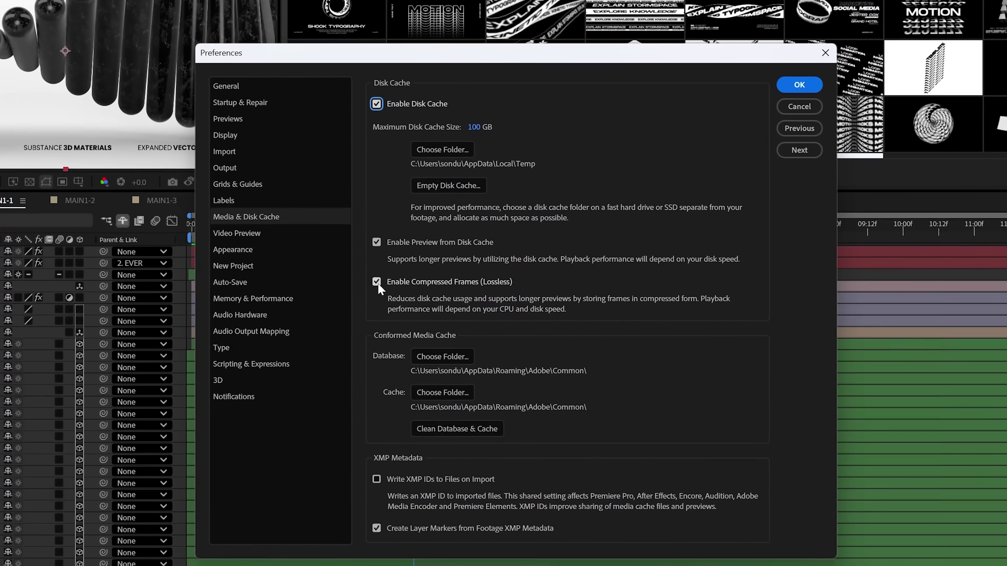
click(375, 281)
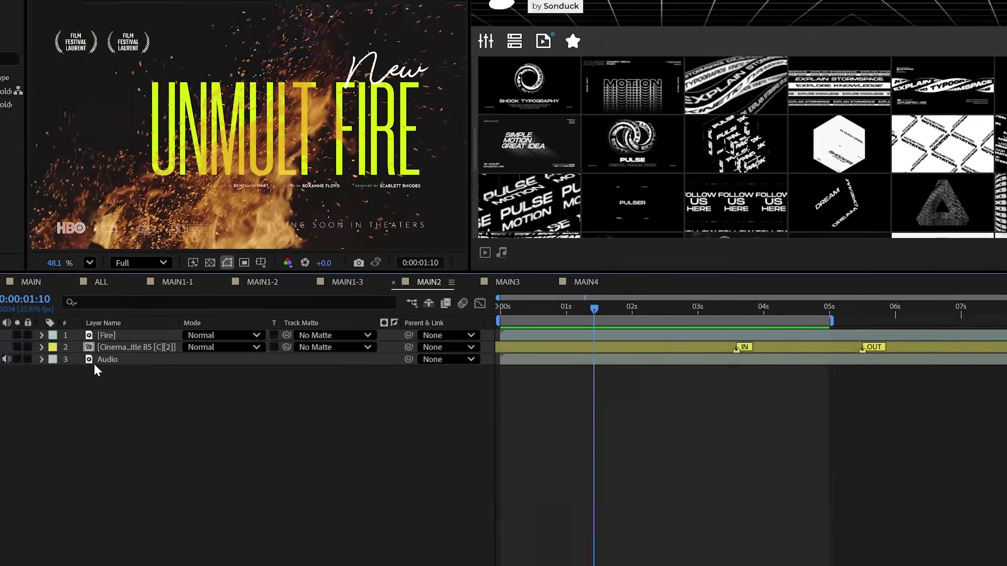
Apply the Gate, Compressor and Distortion audio effects to MAIN2's Audio layer
click(95, 365)
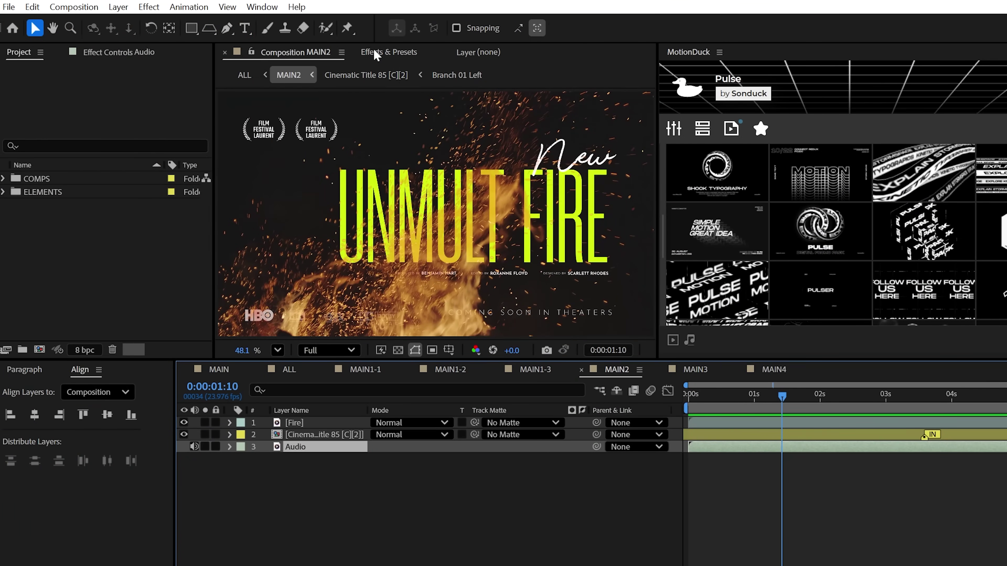
click(376, 53)
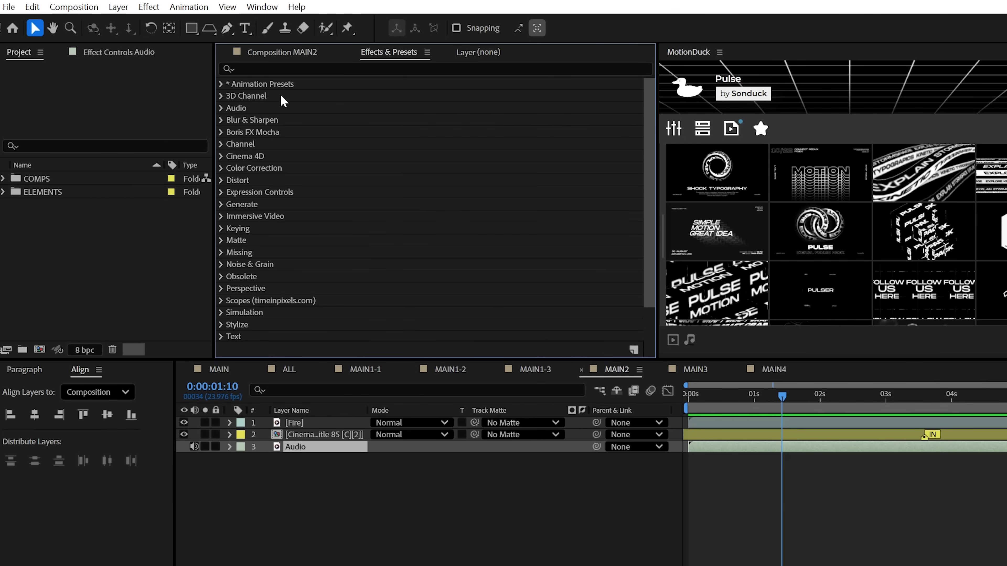
click(224, 107)
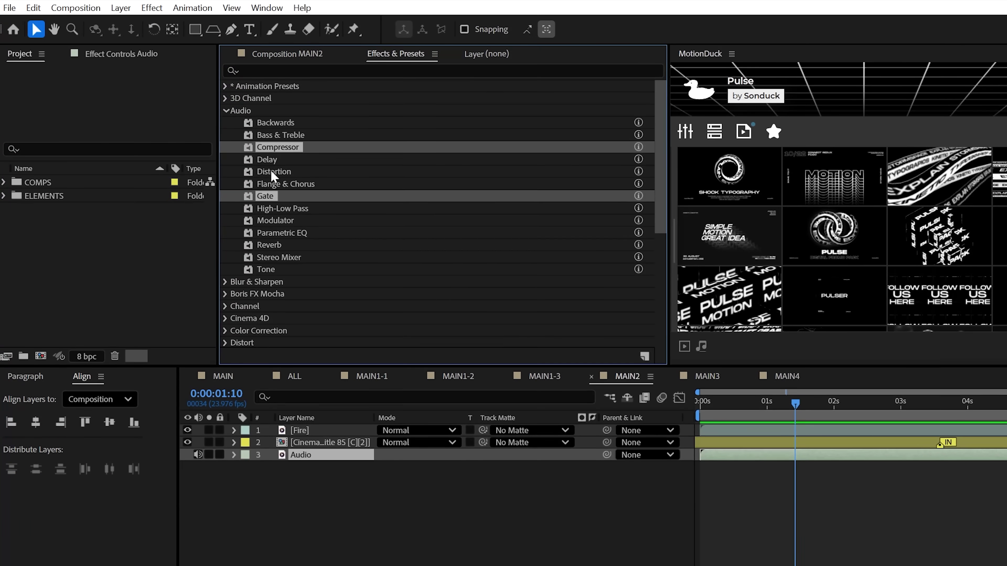
ctrl+click(271, 172)
drag(271, 172, 190, 129)
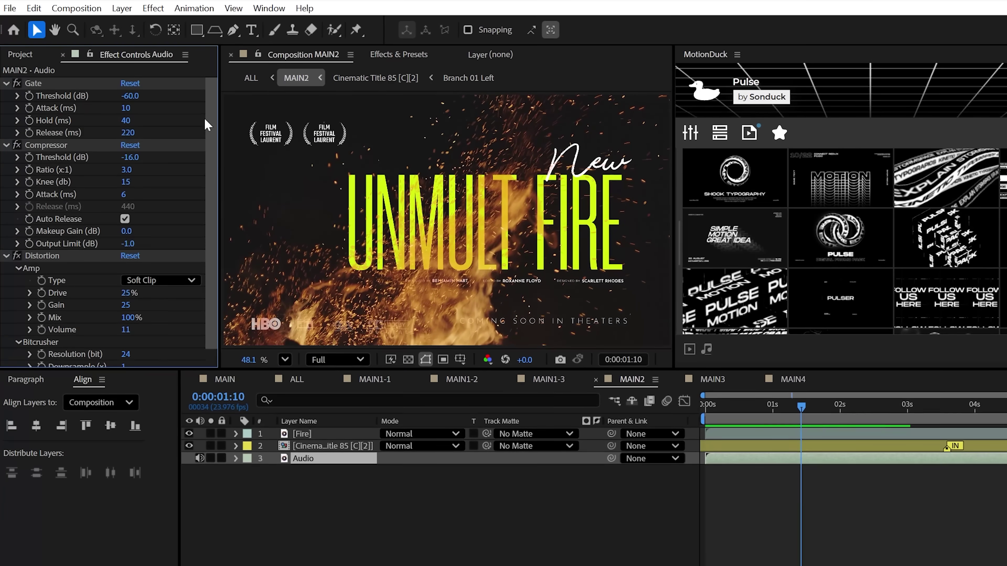